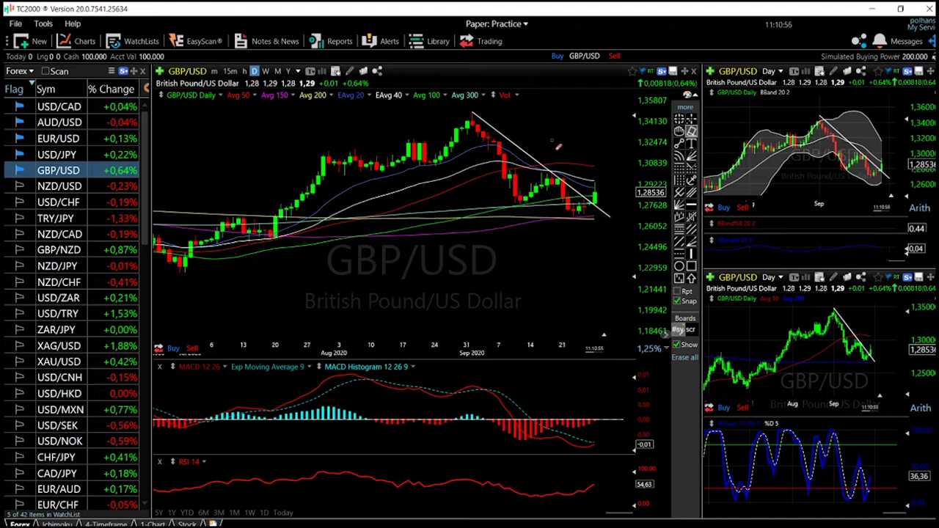
Step: Erase the falling trendline from the GBP/USD daily chart
left_click(692, 132)
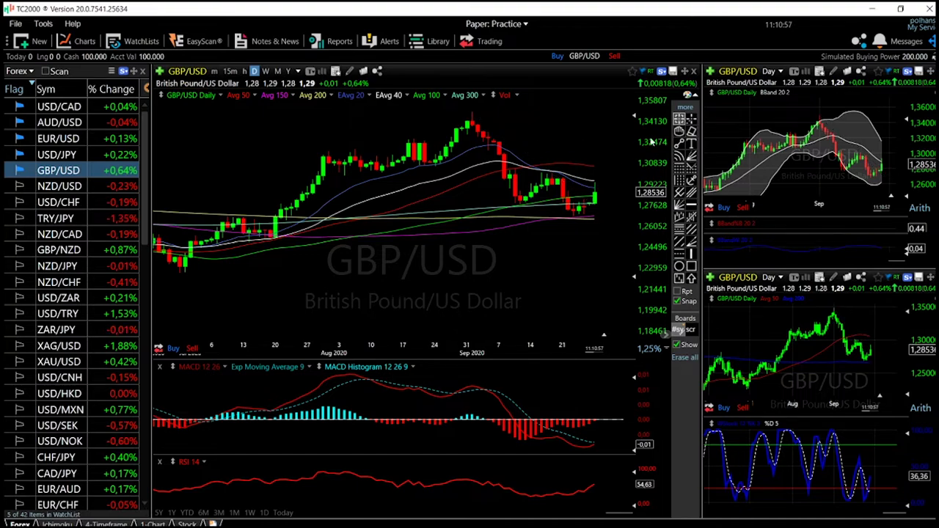
Step: Zoom into the cleared GBP/USD chart, check one bar's price values, then zoom back out
scroll(601, 206, "up", 3)
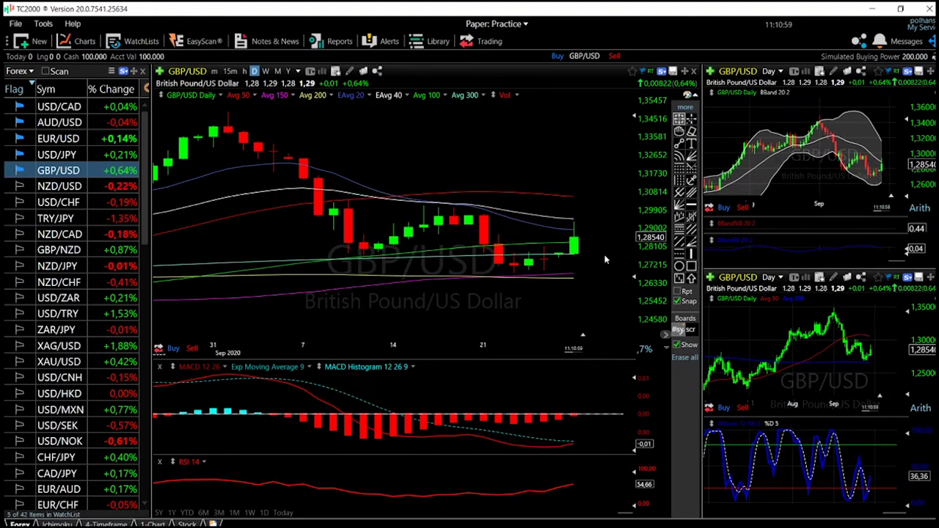
left_click(576, 207)
left_click(577, 208)
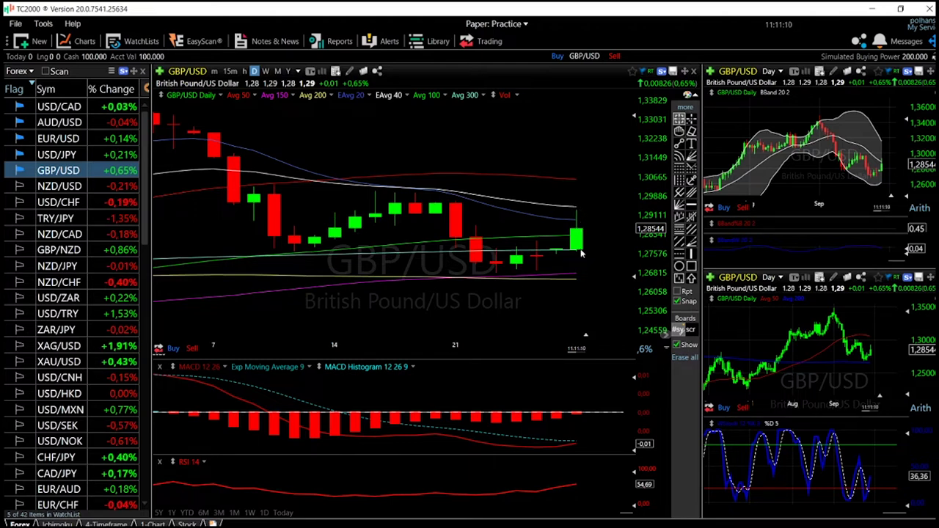
mouse_move(577, 221)
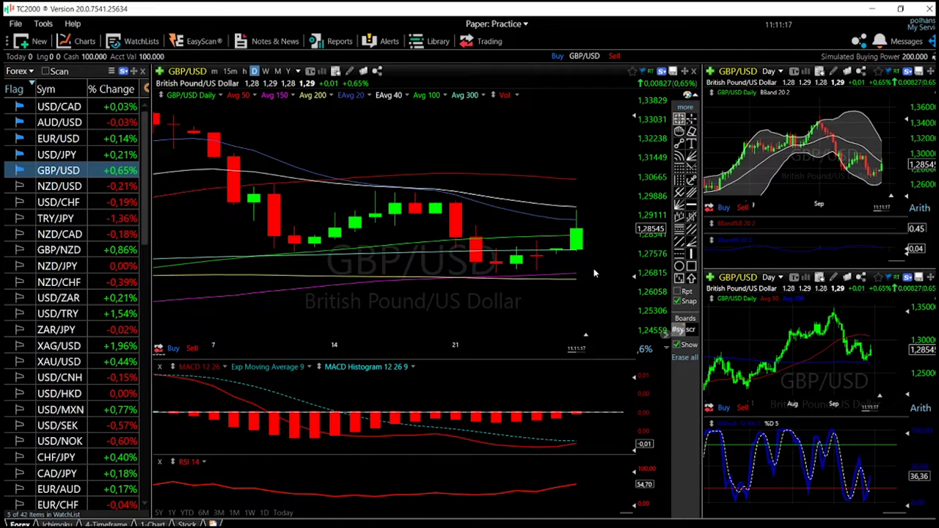
scroll(594, 273, "down", 6)
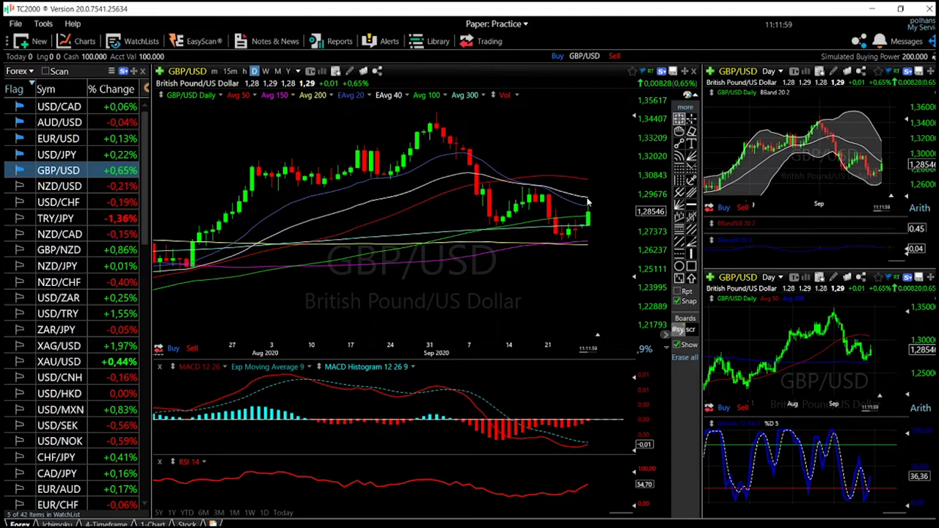
Step: Inspect the GBP/USD price values at the late-August high
scroll(587, 200, "up", 2)
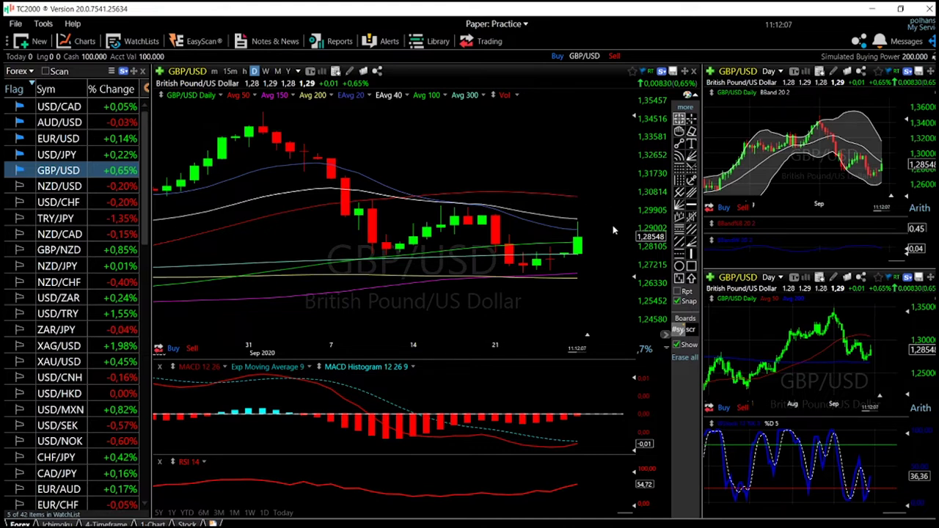
scroll(585, 242, "down", 2)
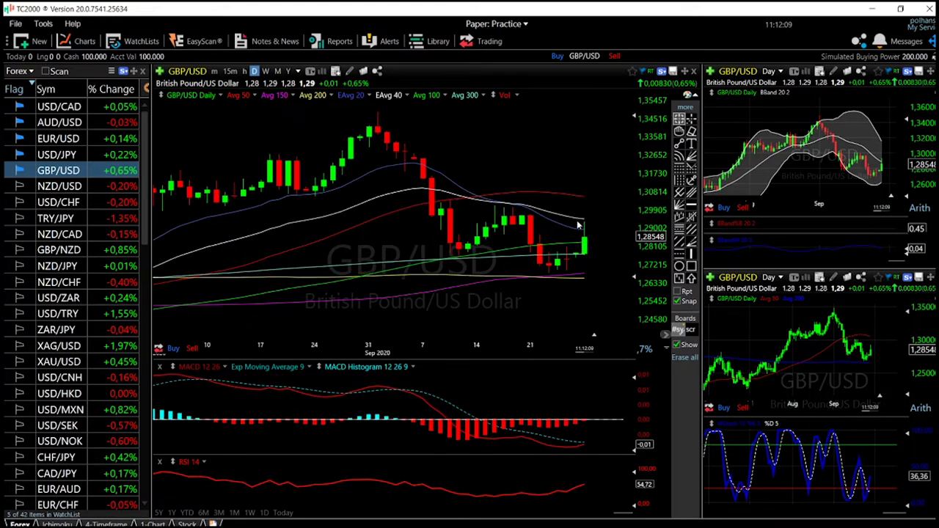
left_click(378, 111)
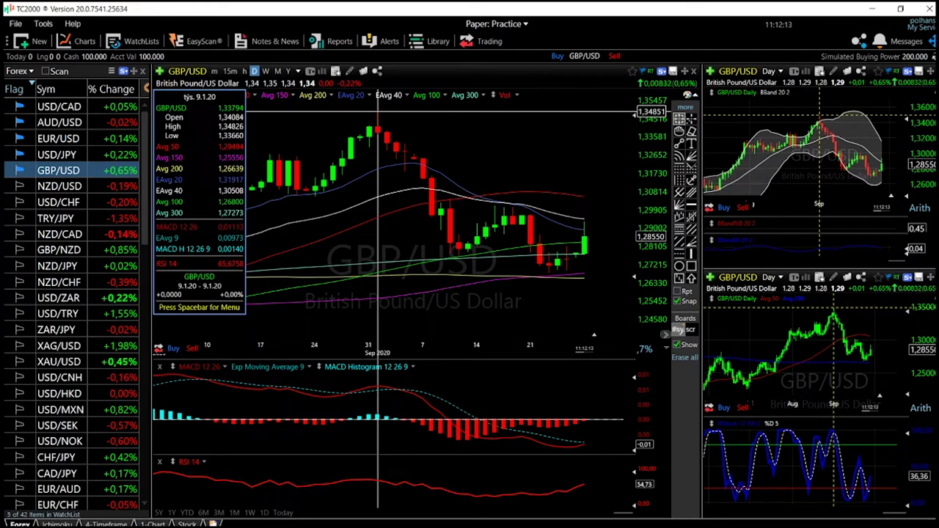
left_click(378, 111)
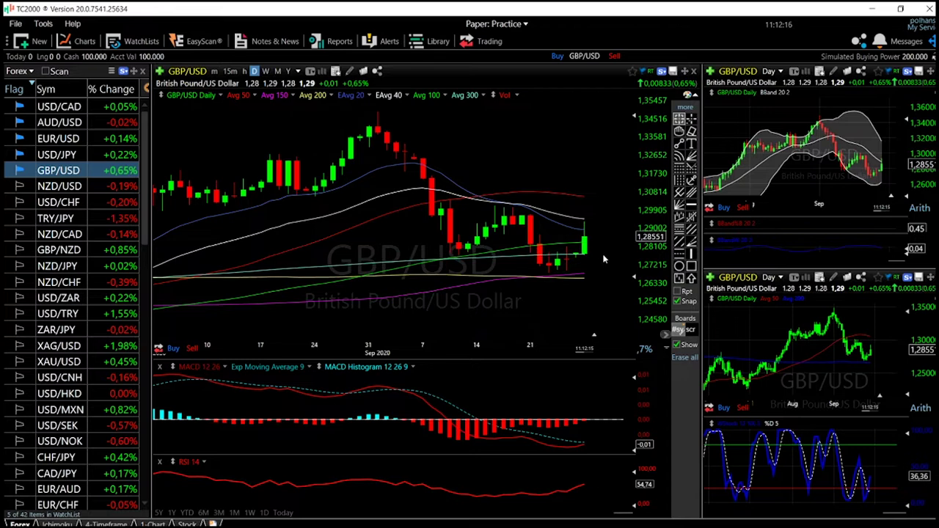
Step: Switch the charts to USD/JPY and pick the eraser tool
scroll(604, 259, "down", 2)
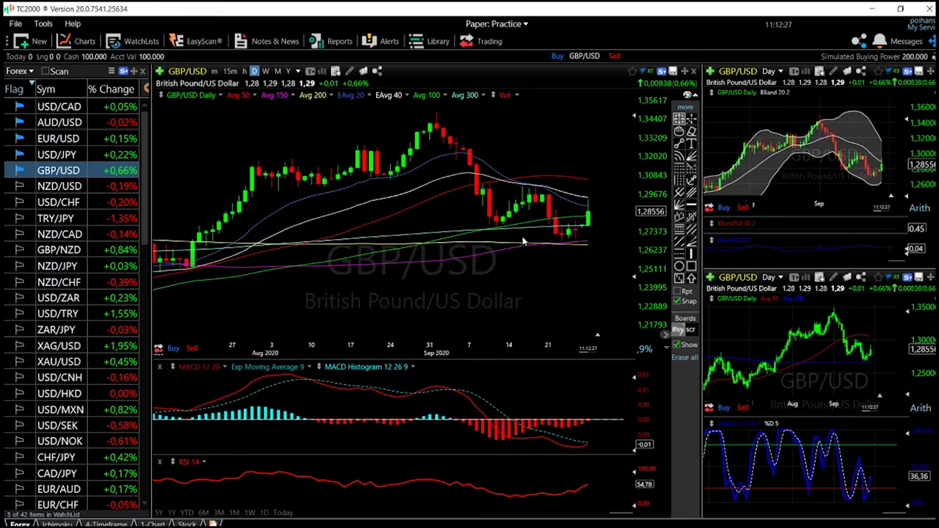
key("Up")
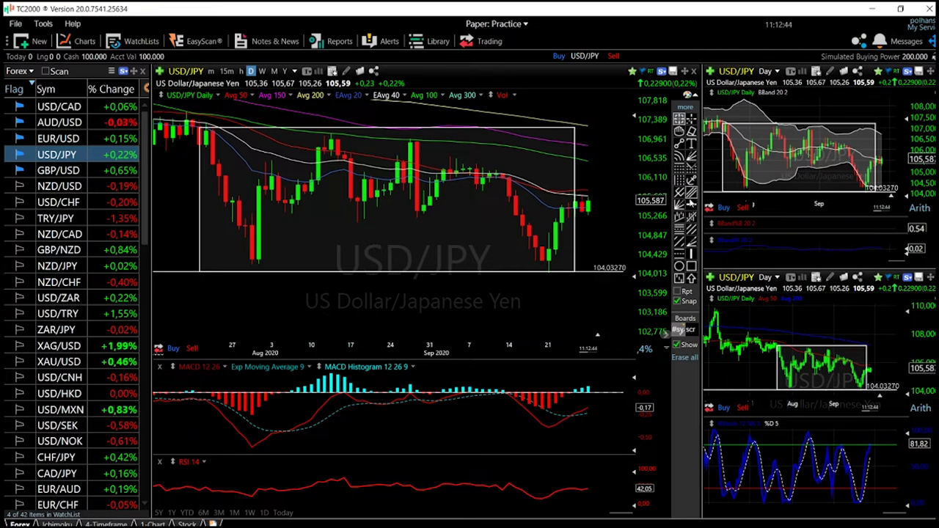
left_click(690, 130)
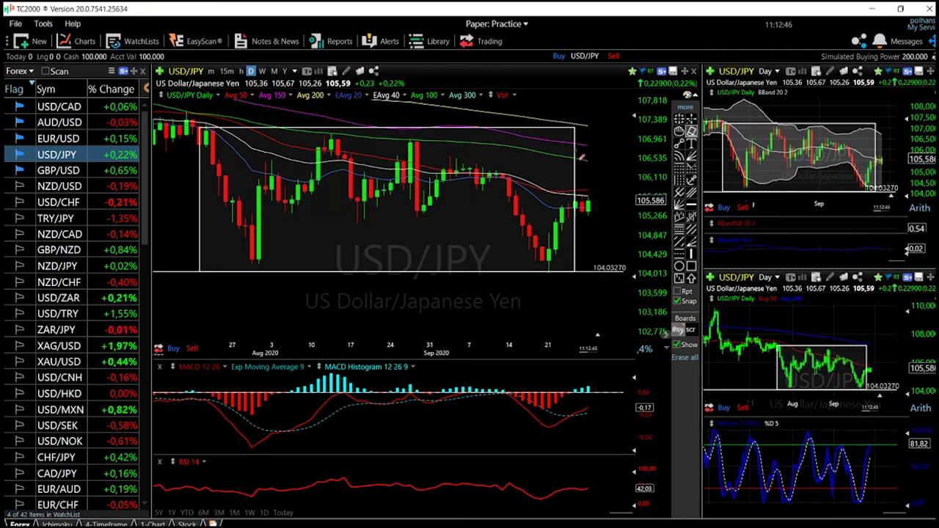
Step: Erase the USD/JPY August–September rectangle, check recent bar prices, then switch to EUR/USD
left_click(586, 278)
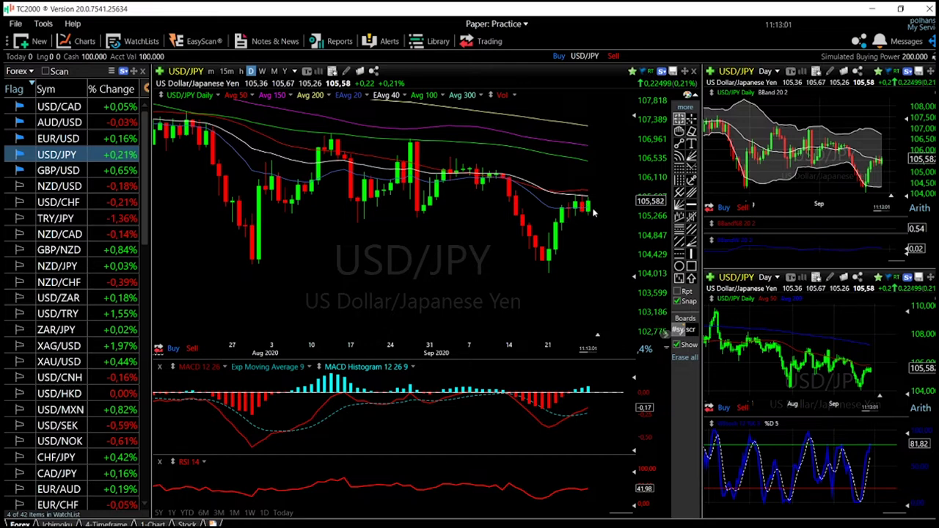
left_click(562, 273)
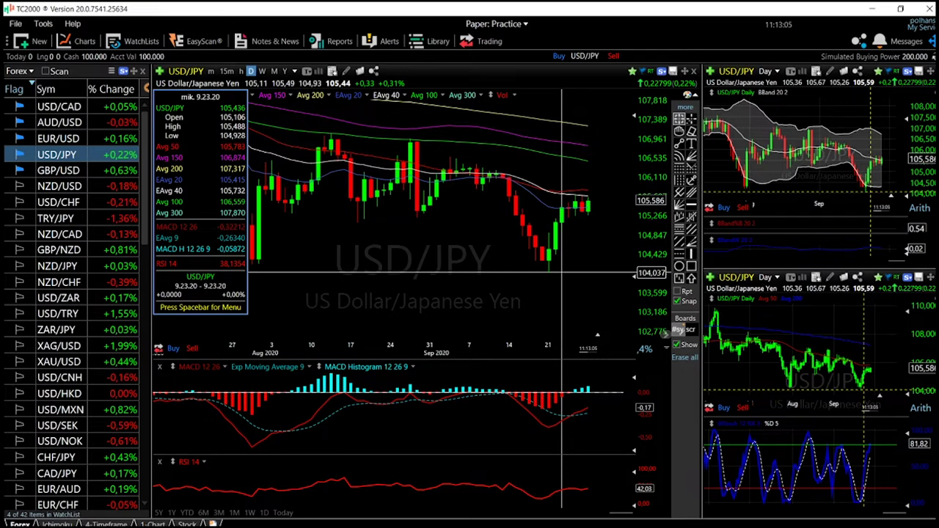
left_click(563, 273)
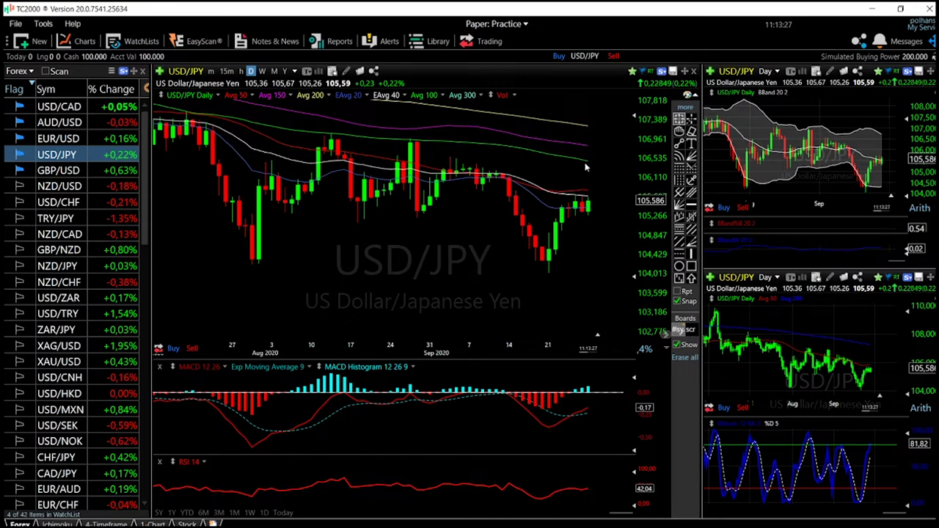
left_click(588, 160)
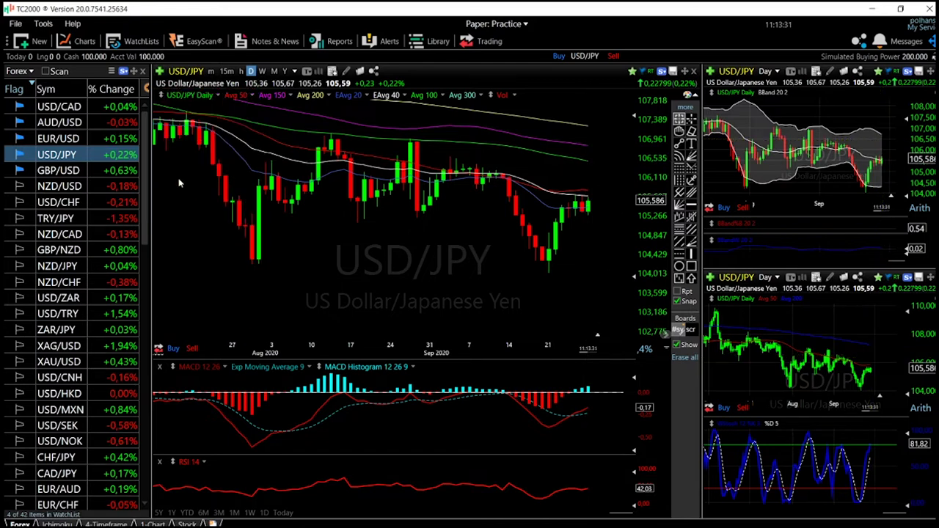
left_click(76, 143)
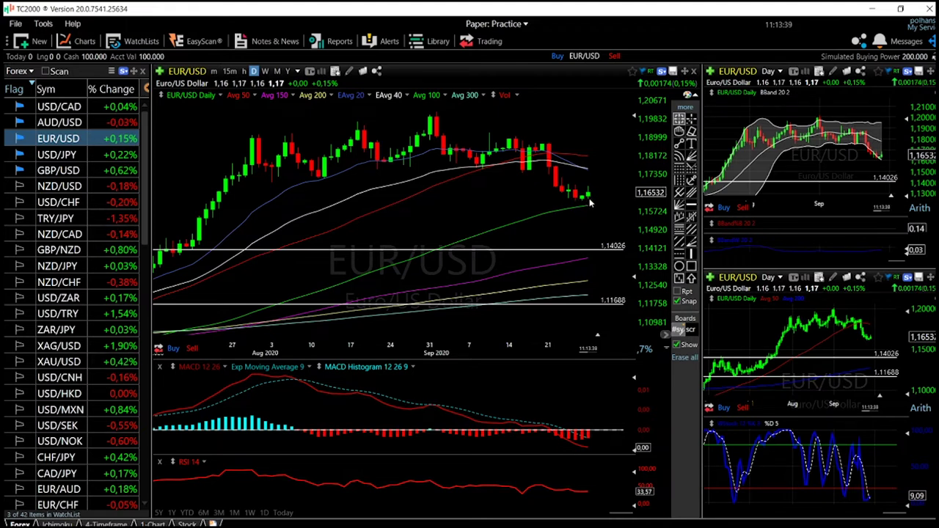
mouse_move(589, 199)
left_mouse_down()
mouse_move(588, 187)
mouse_move(589, 197)
left_mouse_up()
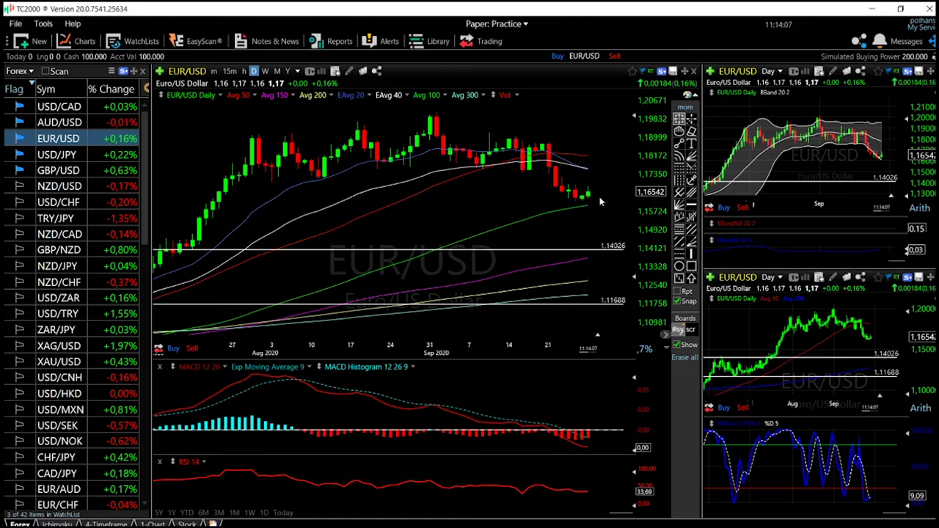
scroll(602, 220, "up", 2)
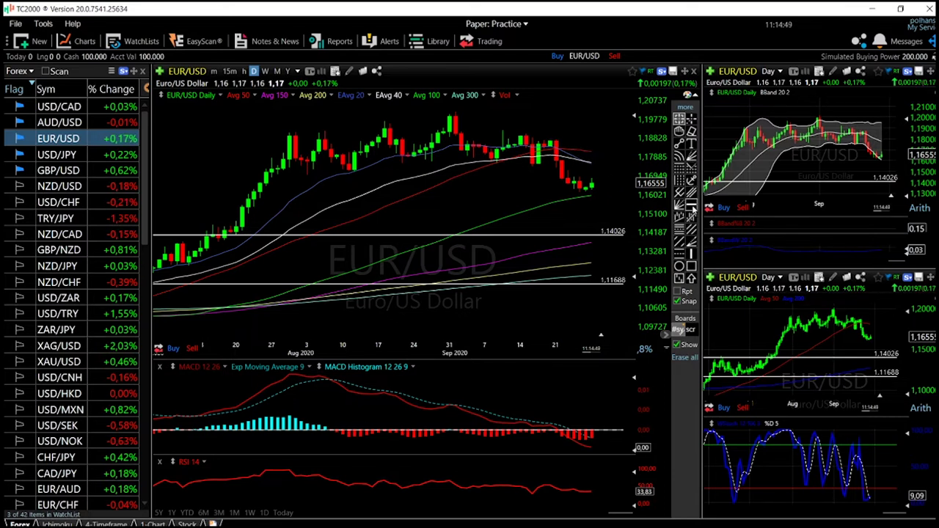
Step: Draw EUR/USD resistance lines at 1.17587 and 1.18162, then move to AUD/USD
left_click(681, 193)
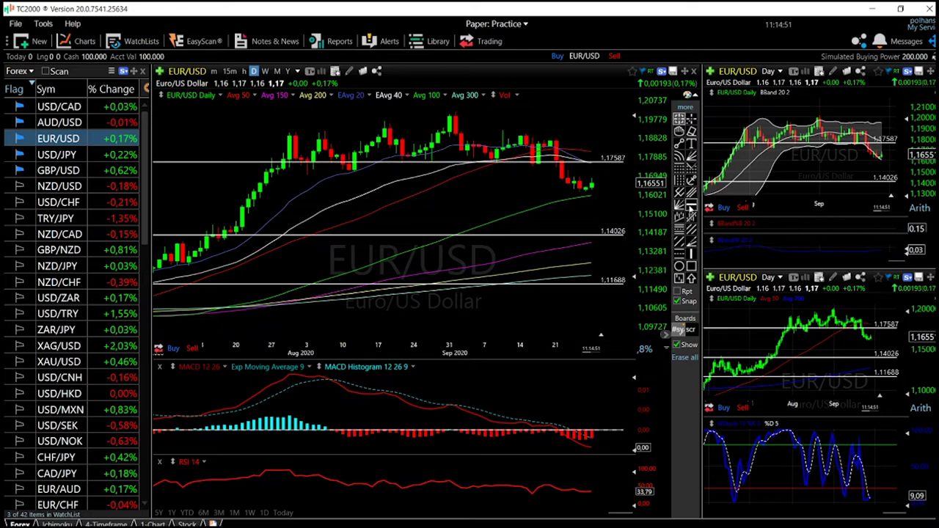
left_click(692, 208)
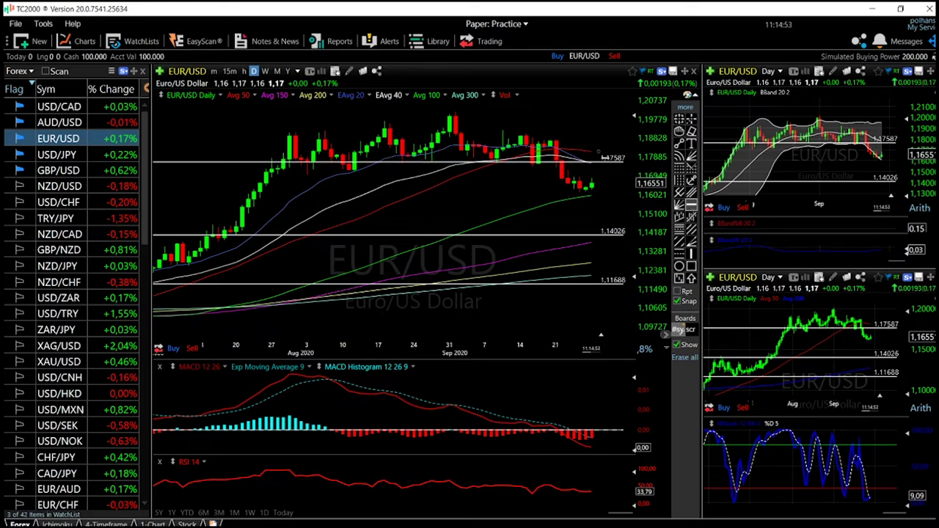
left_click(604, 148)
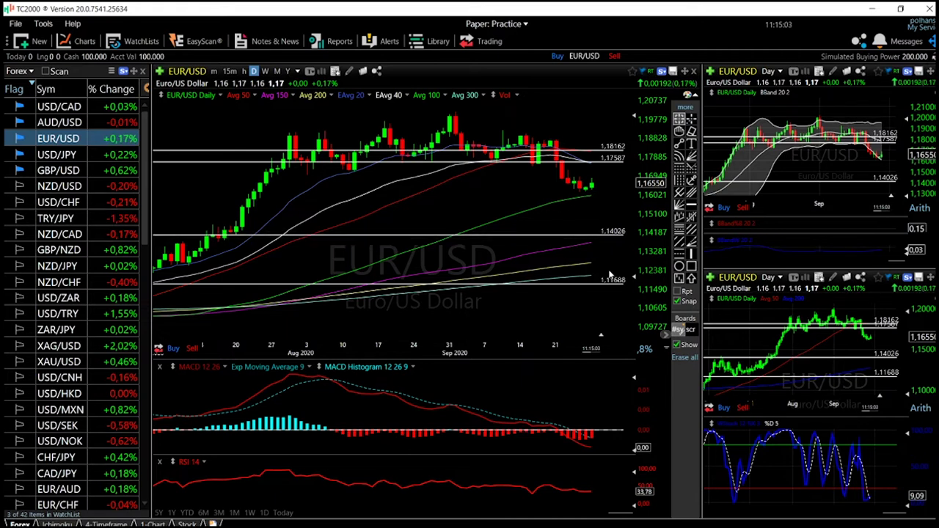
left_click(78, 125)
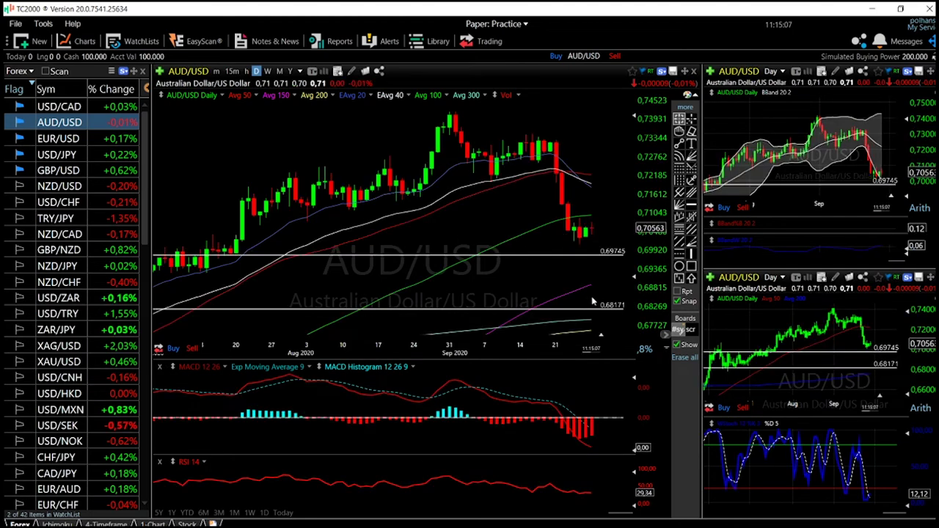
Step: Draw a horizontal support line at 0.70060 on AUD/USD and zoom out
left_click(692, 204)
left_click(586, 241)
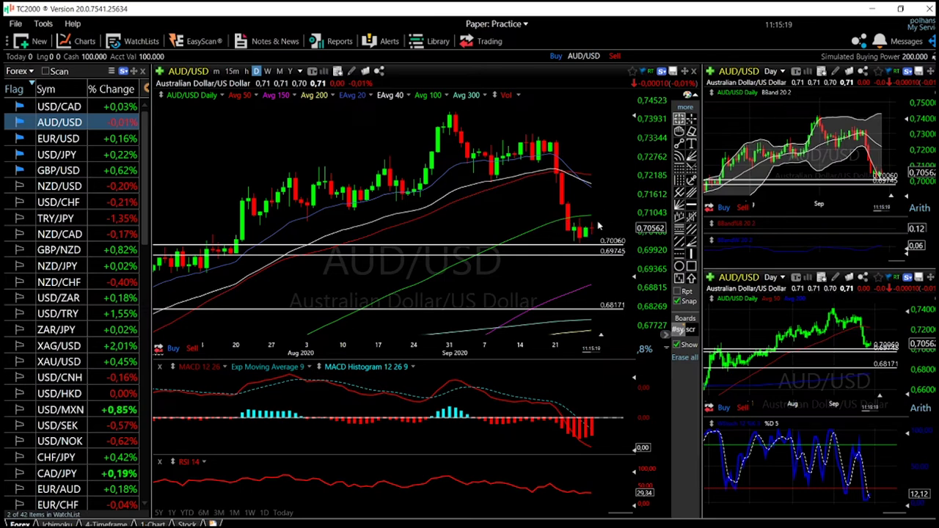
scroll(591, 275, "down", 2)
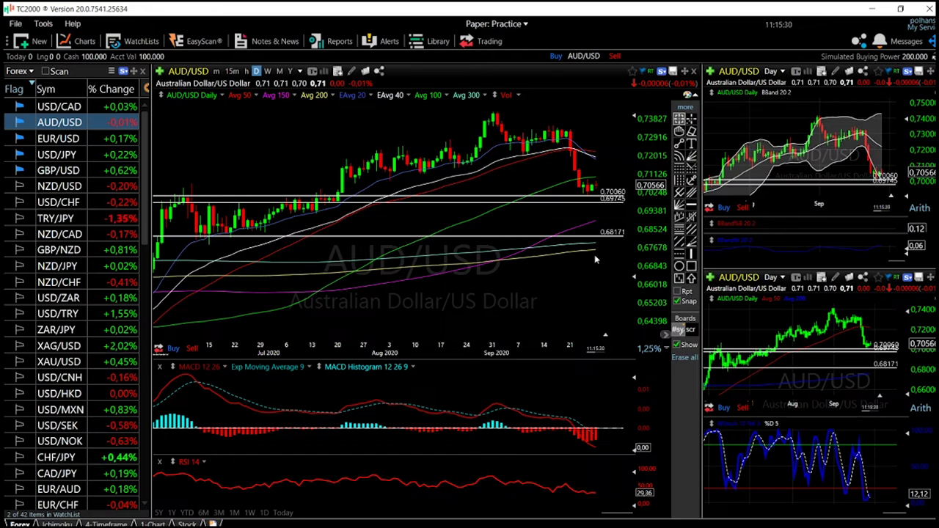
Step: Check the AUD/USD price level near 0.68970, then switch to USD/CAD
left_click(596, 219)
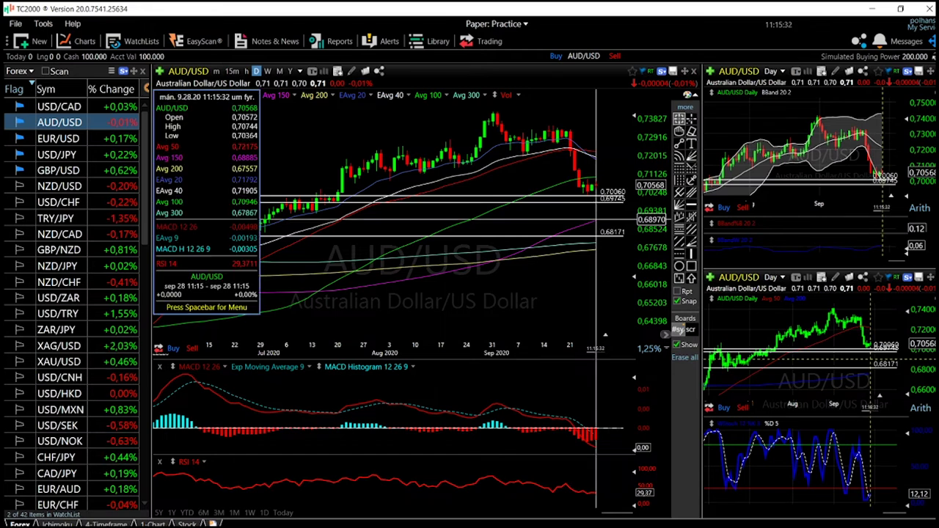
left_click(595, 218)
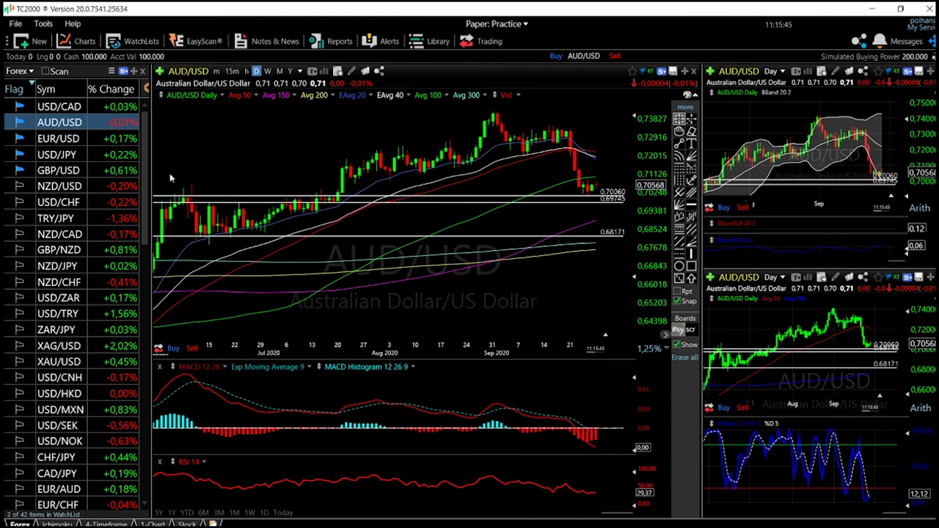
left_click(62, 107)
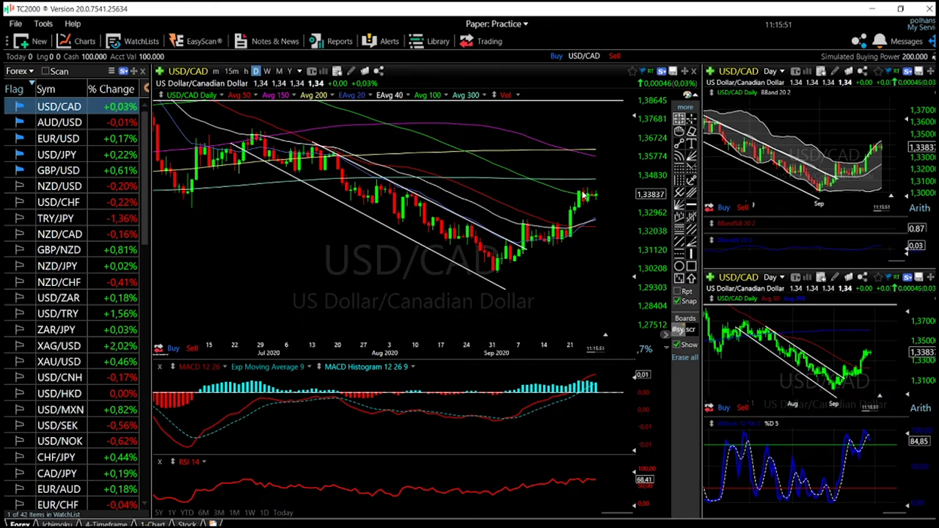
Step: Draw a horizontal resistance line at 1.34182 on the USD/CAD recent highs
left_click(691, 205)
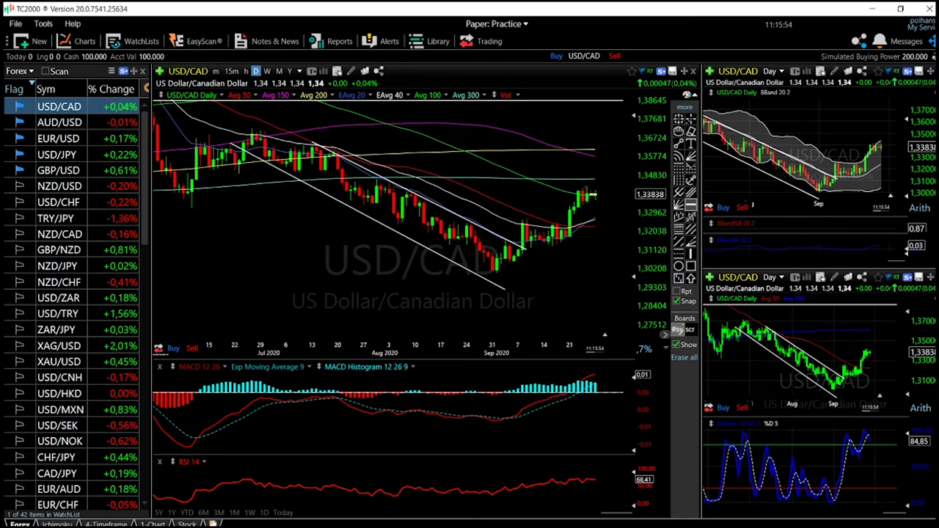
left_click(595, 196)
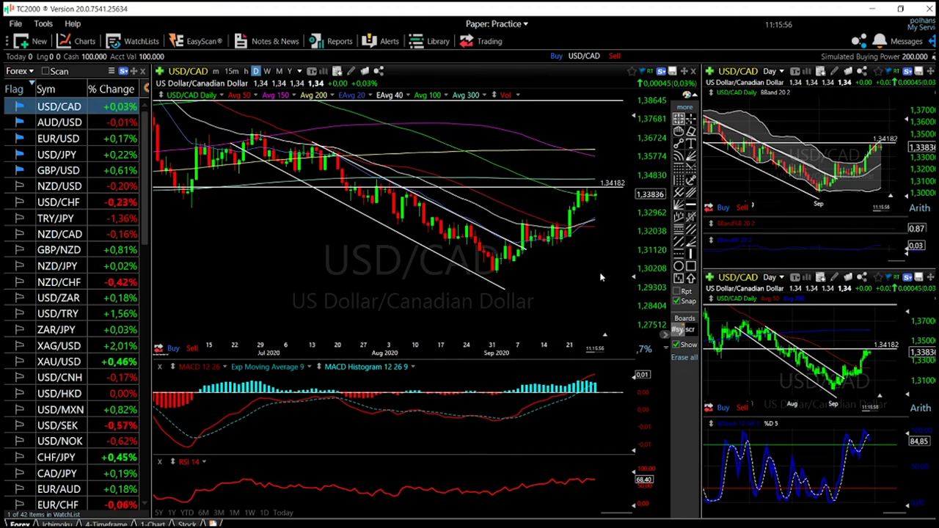